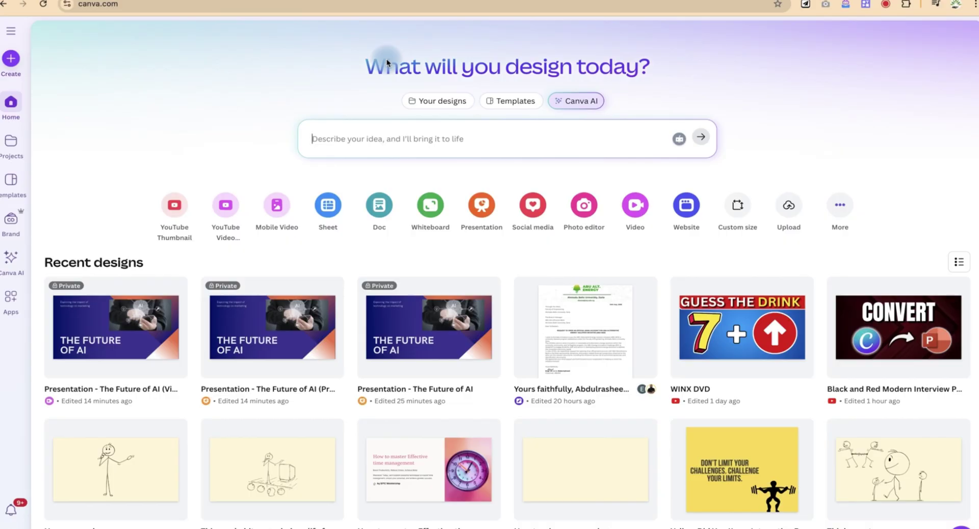
Click into the Canva AI 'Describe your idea' prompt box on the Canva home page.
{"action": "left_click", "coordinate": [433, 123]}
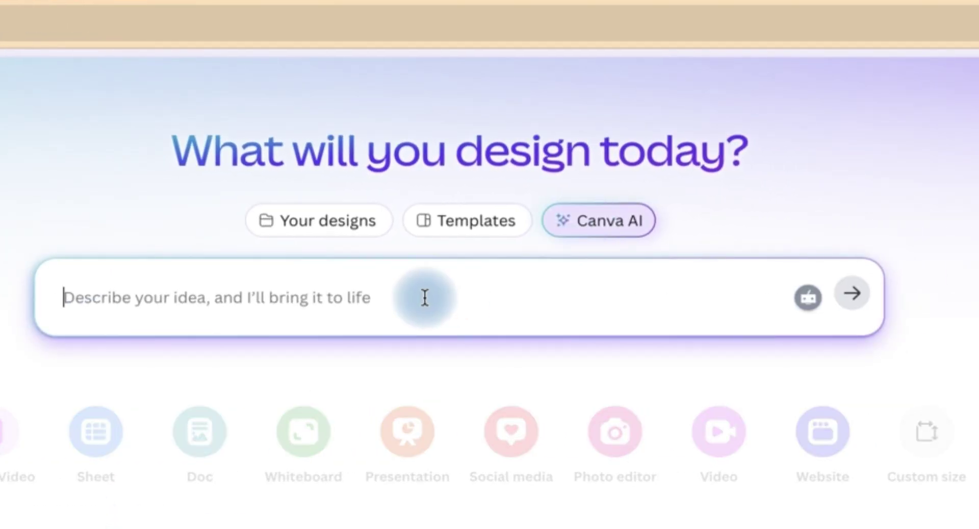
Ask Canva AI: 'Can you create a presentation about 5 tips to master public speaking'.
{"action": "type", "text": "Can you create a presentation about 5 tips to master public speaking, make it upto 5"}
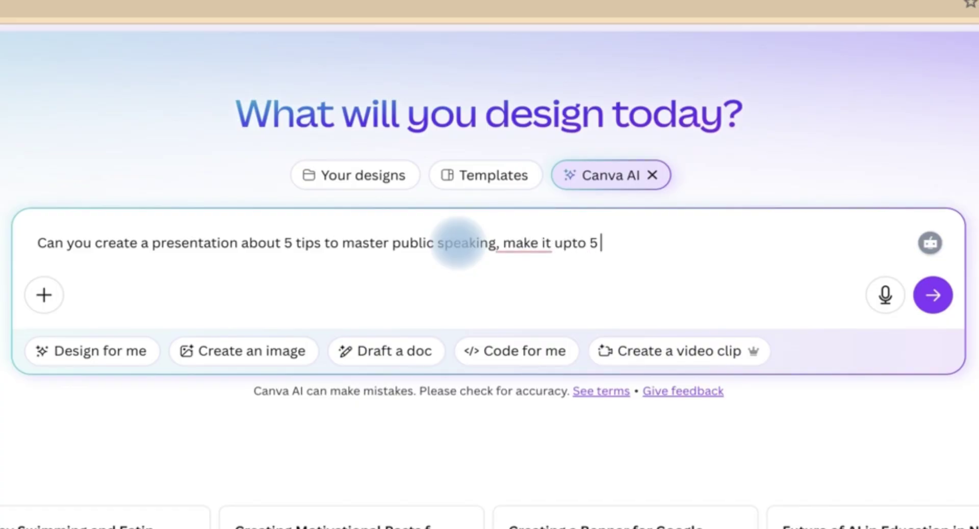
{"action": "type", "text": "slides"}
{"action": "left_click", "coordinate": [931, 296]}
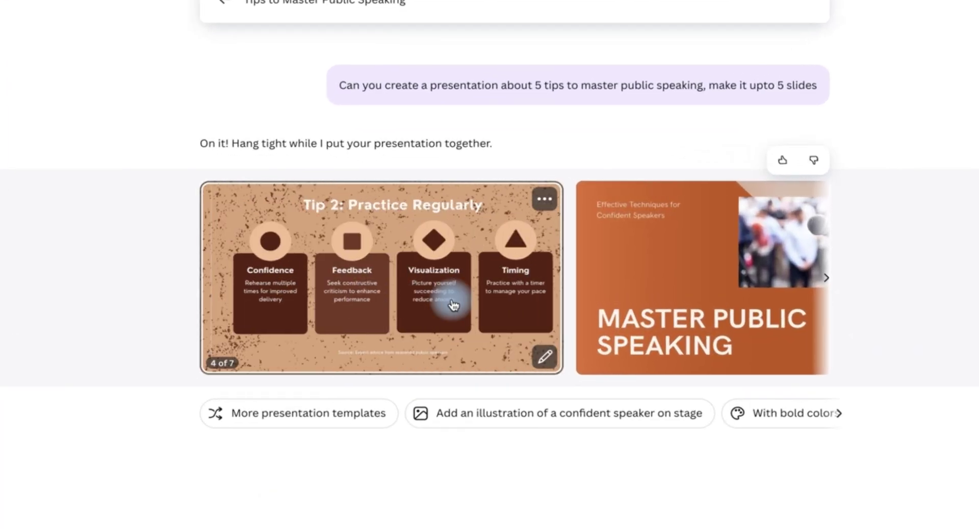
Scroll through the generated public speaking presentation options, previewing each design's slides.
{"action": "scroll", "coordinate": [452, 305], "scroll_direction": "right", "scroll_amount": 5}
{"action": "mouse_move", "coordinate": [535, 306]}
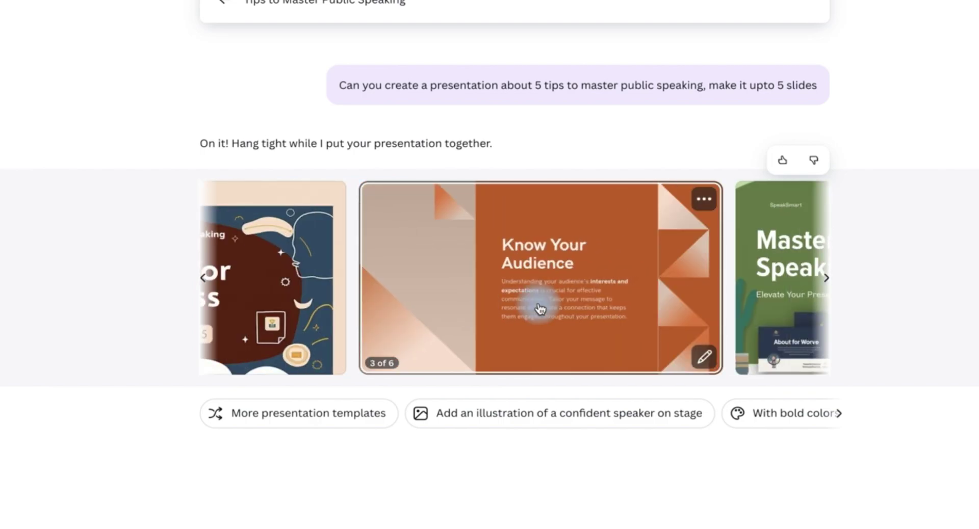
{"action": "scroll", "coordinate": [541, 308], "scroll_direction": "right", "scroll_amount": 5}
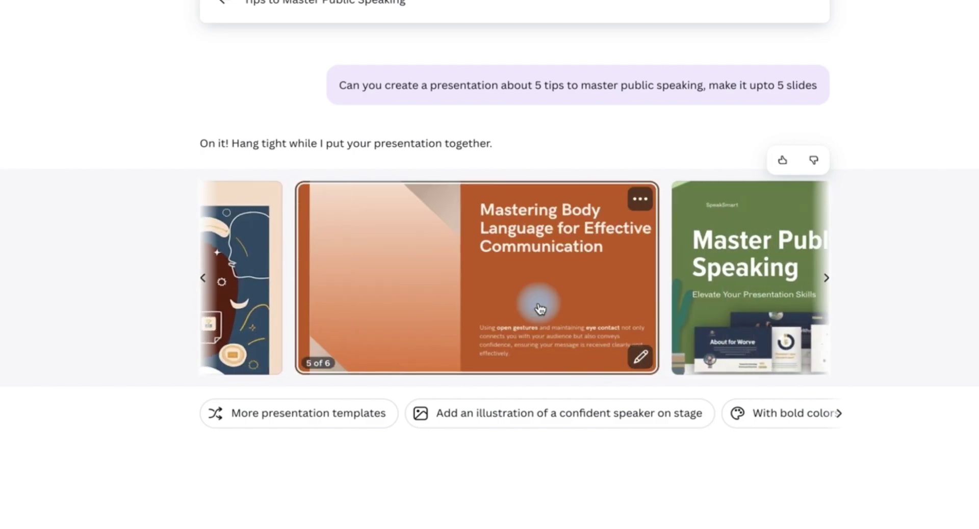
{"action": "scroll", "coordinate": [556, 301], "scroll_direction": "right", "scroll_amount": 5}
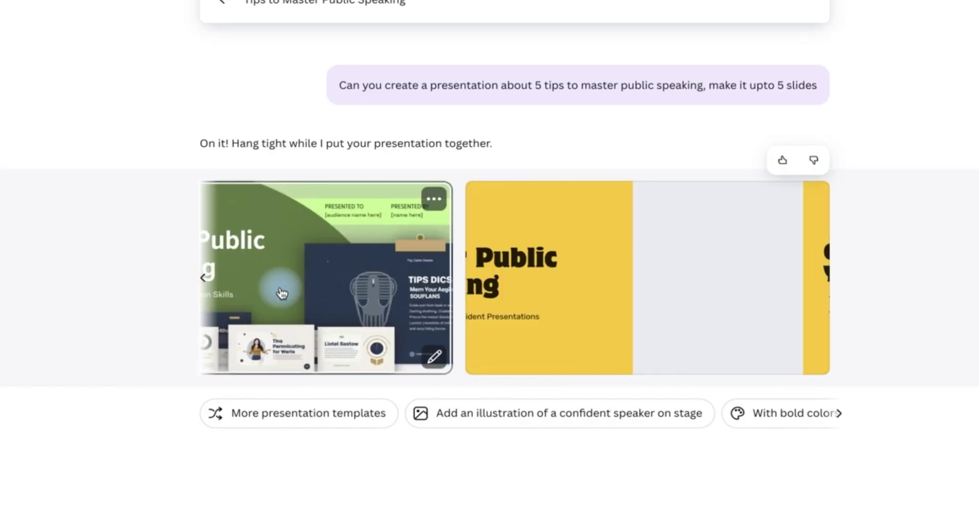
{"action": "scroll", "coordinate": [280, 284], "scroll_direction": "left", "scroll_amount": 5}
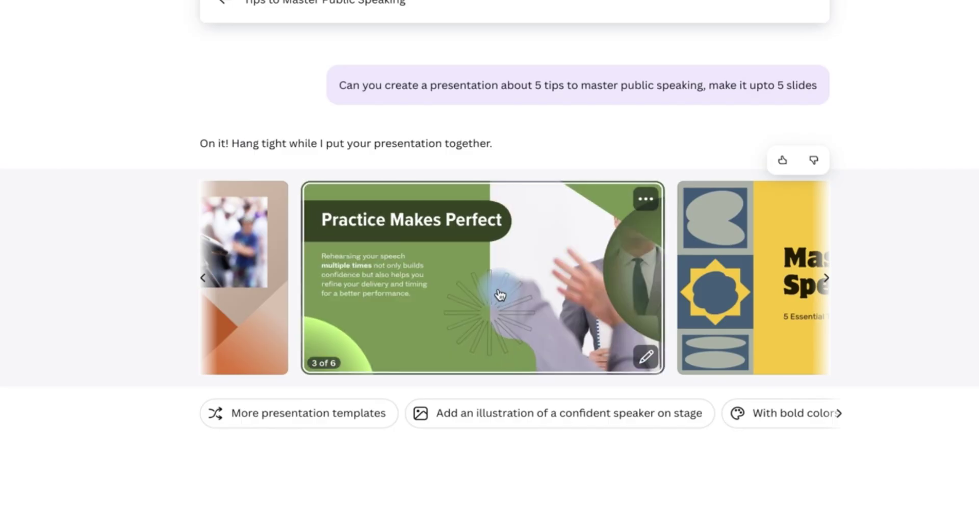
Open the green Master Public Speaking design and view its Know Your Audience, Practice Makes Perfect and Visual Aids slides.
{"action": "left_click", "coordinate": [476, 312]}
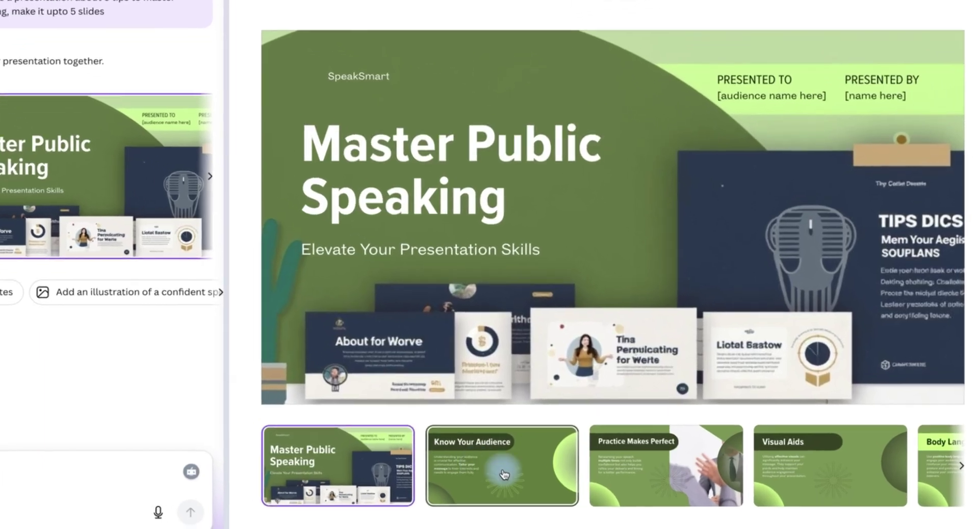
{"action": "left_click", "coordinate": [544, 495]}
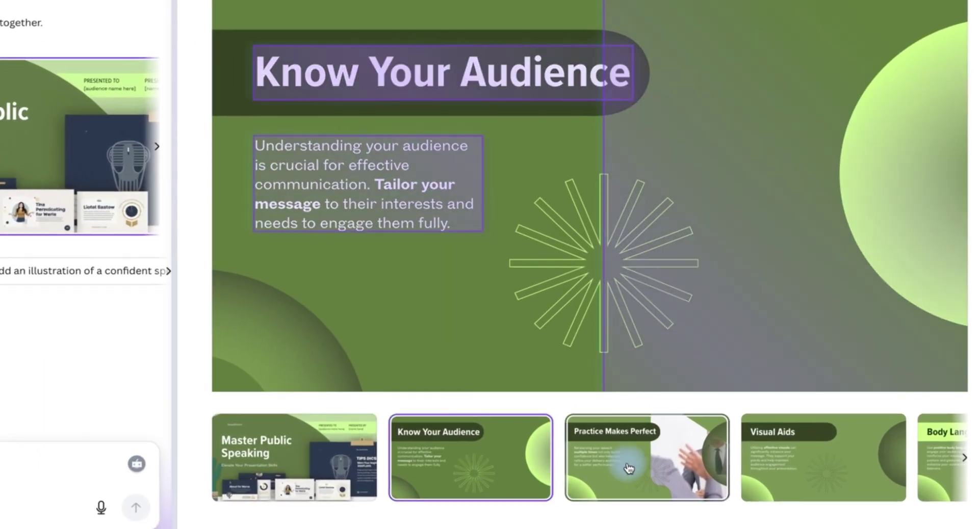
{"action": "left_click", "coordinate": [692, 492]}
{"action": "left_click", "coordinate": [820, 452]}
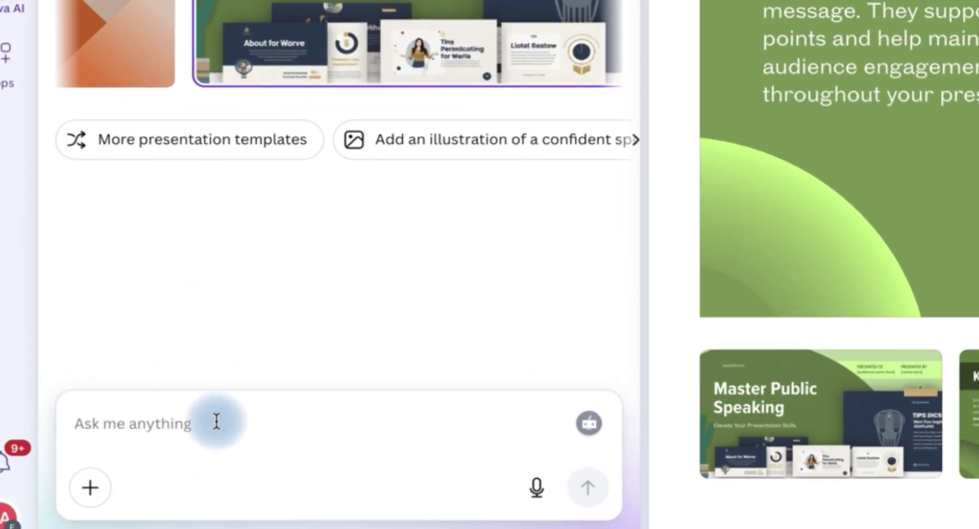
{"action": "left_click", "coordinate": [84, 439]}
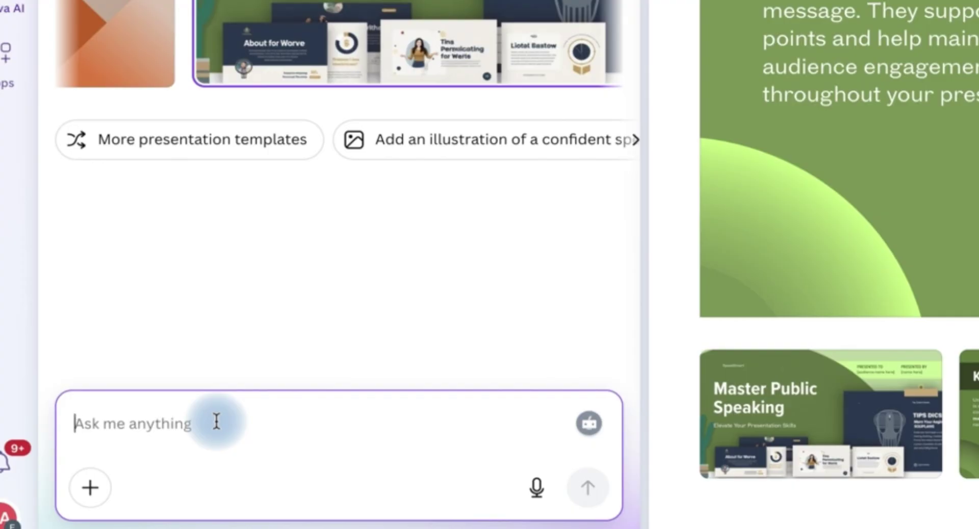
Ask Canva AI for a very brief voiceover text for each slide.
{"action": "type", "text": "CAn you give me a short"}
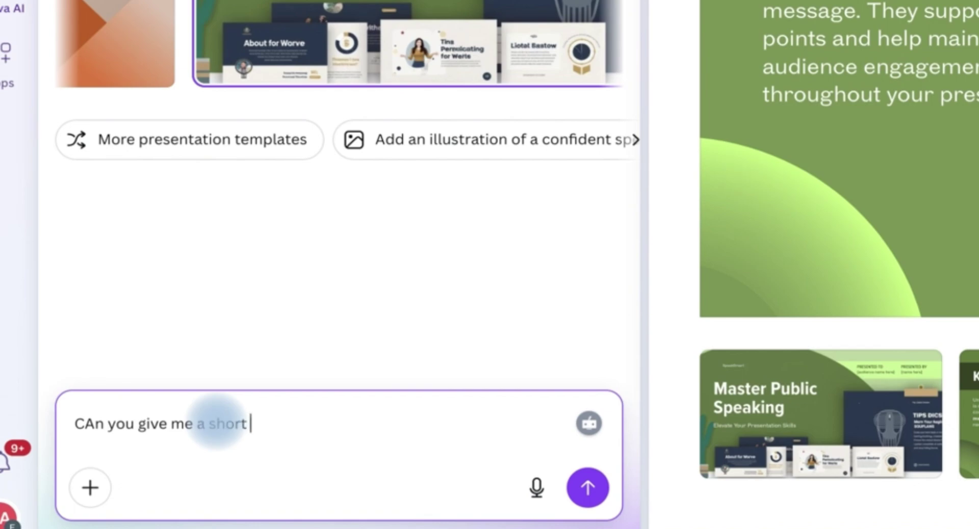
{"action": "type", "text": " text for the voiceover in each slide, make it very brief"}
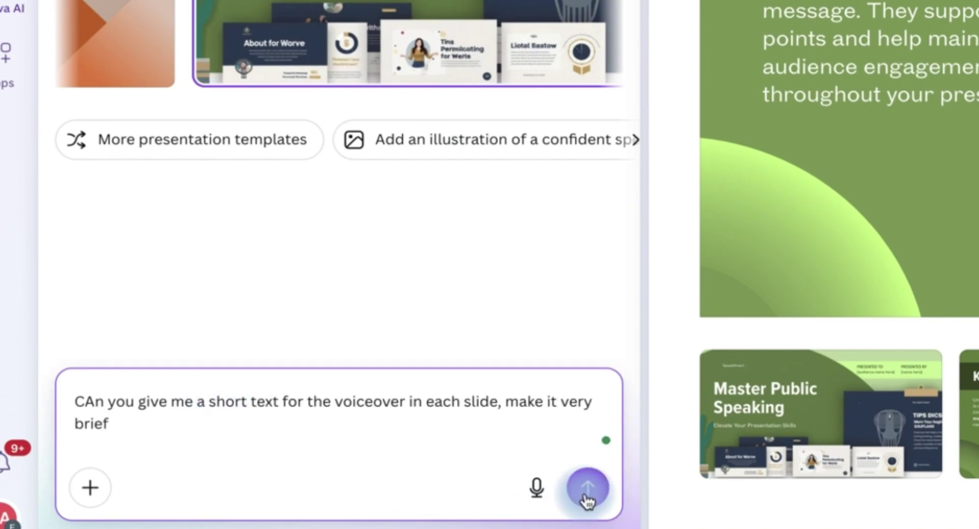
{"action": "left_click", "coordinate": [586, 490]}
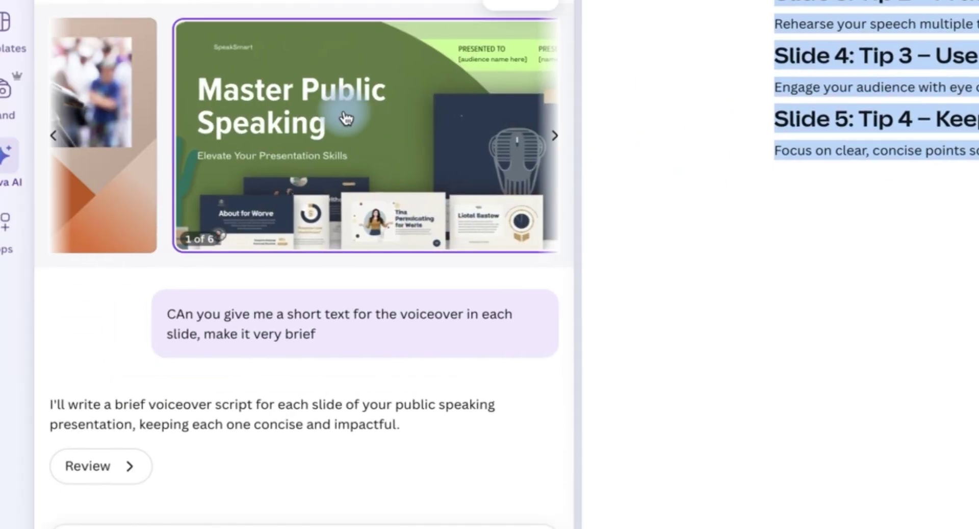
Open Master Public Speaking in the editor and copy-resize it to Video (Landscape) 1920 × 1080.
{"action": "left_click", "coordinate": [346, 118]}
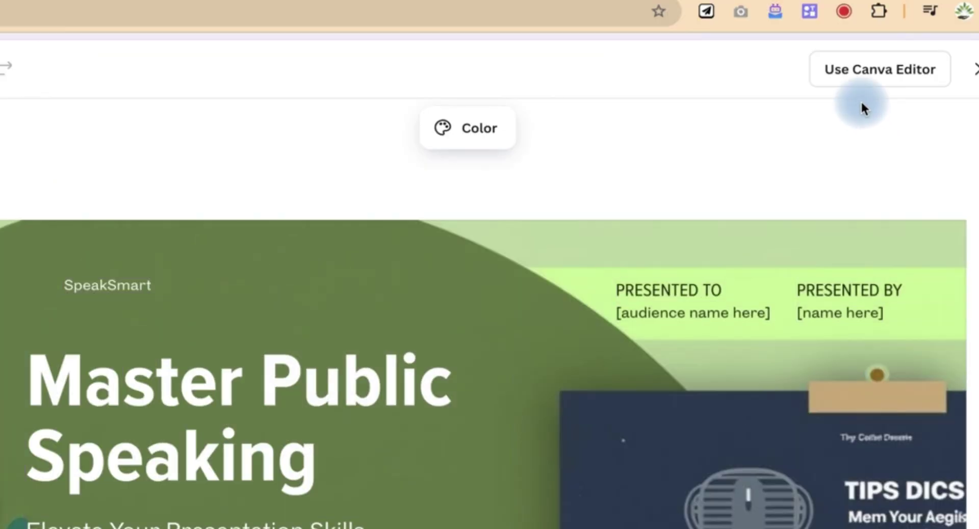
{"action": "left_click", "coordinate": [861, 71]}
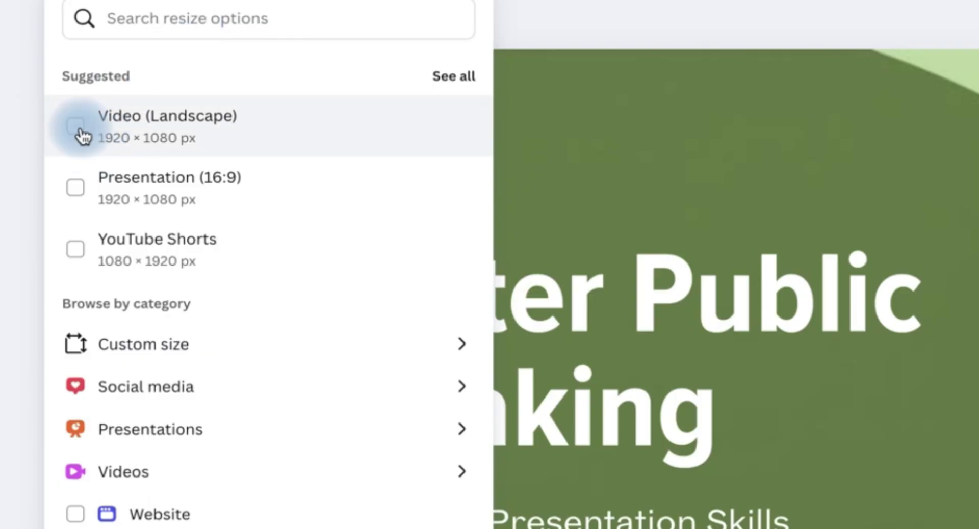
{"action": "scroll", "coordinate": [164, 135], "scroll_direction": "down", "scroll_amount": 1}
{"action": "left_click", "coordinate": [382, 472]}
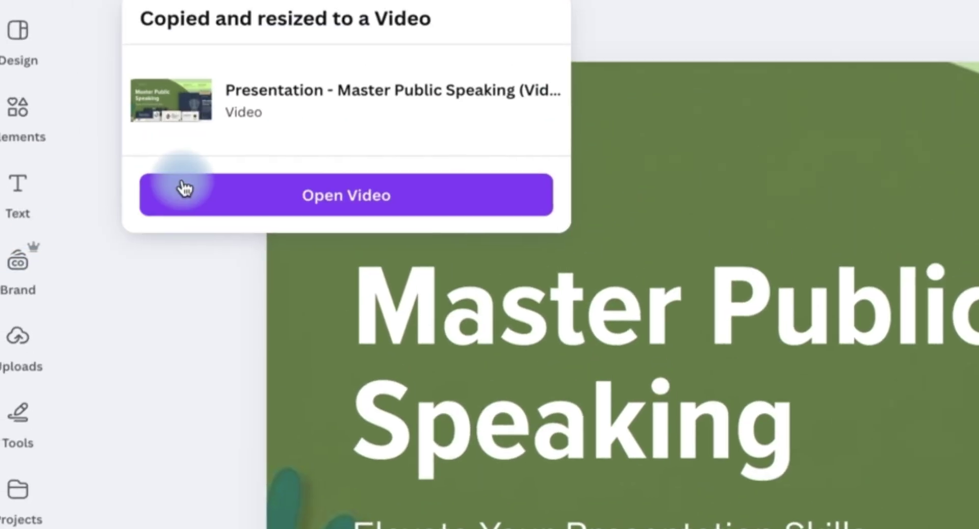
Open the 'Master Public Speaking (Video)' copy and select its first page.
{"action": "left_click", "coordinate": [270, 203]}
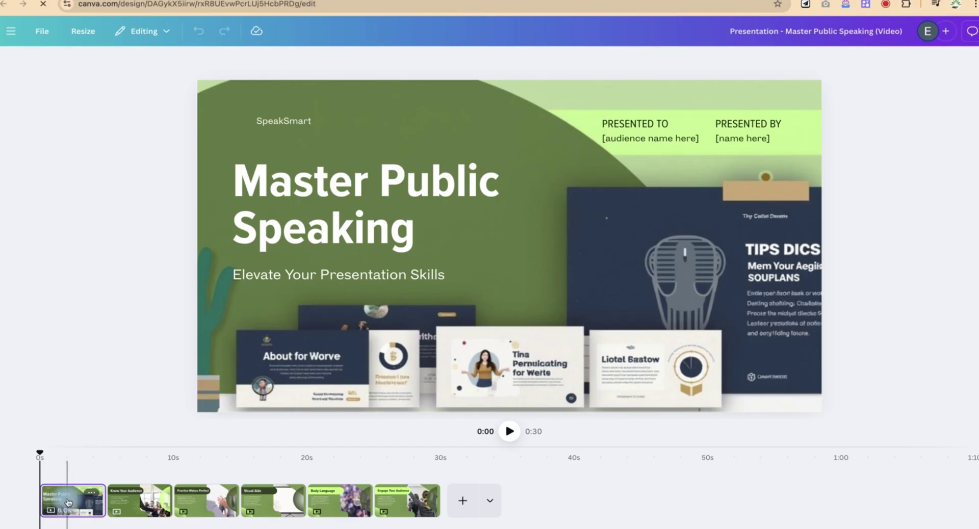
{"action": "left_click", "coordinate": [68, 503]}
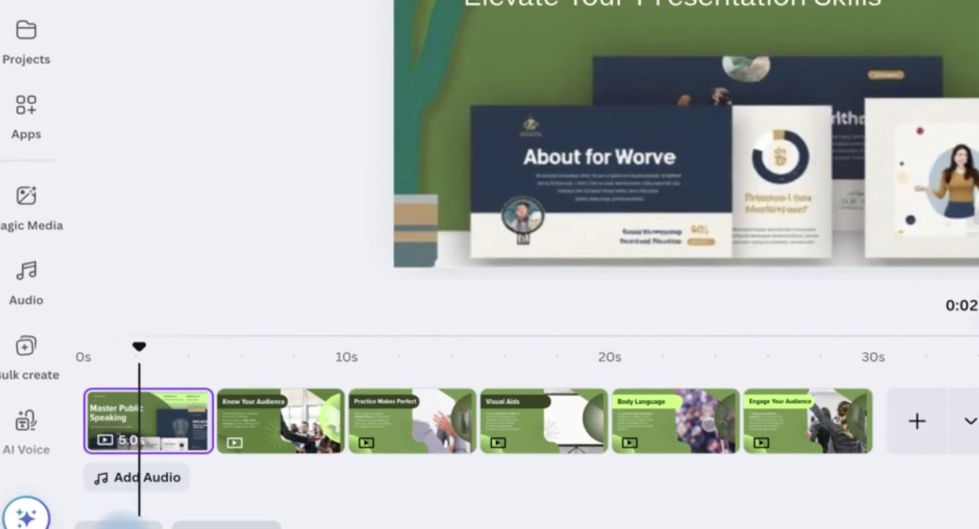
Paste the voiceover script into page 1's notes, keeping only the opening paragraph.
{"action": "left_click", "coordinate": [122, 525]}
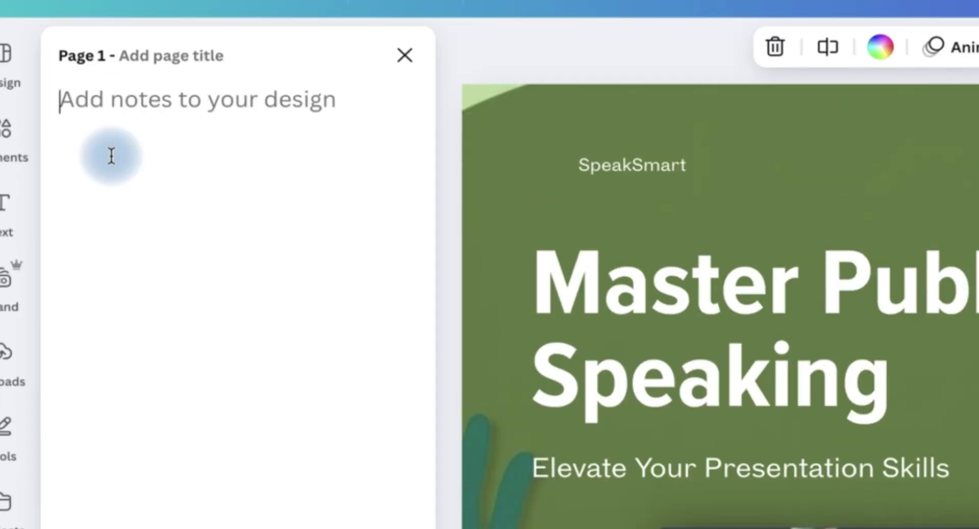
{"action": "key", "text": "ctrl+v"}
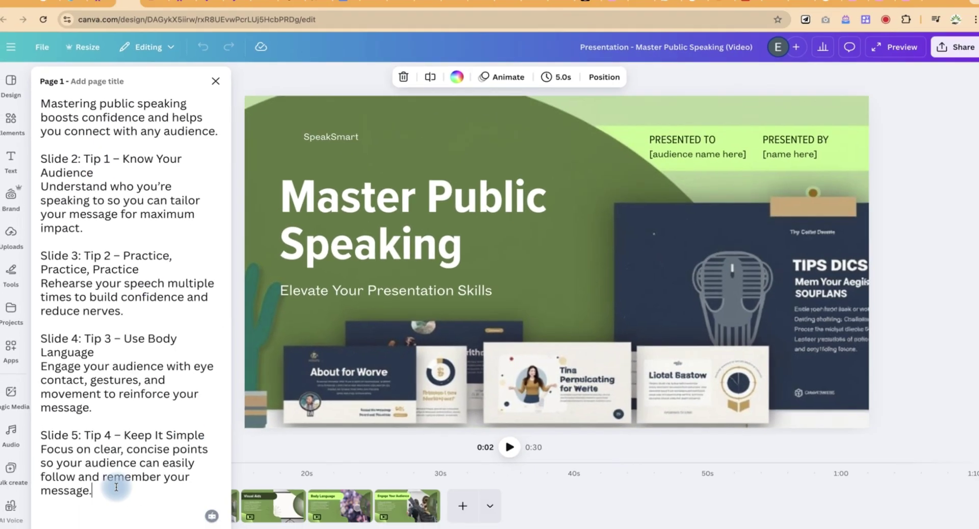
{"action": "left_click_drag", "start_coordinate": [112, 490], "coordinate": [32, 159]}
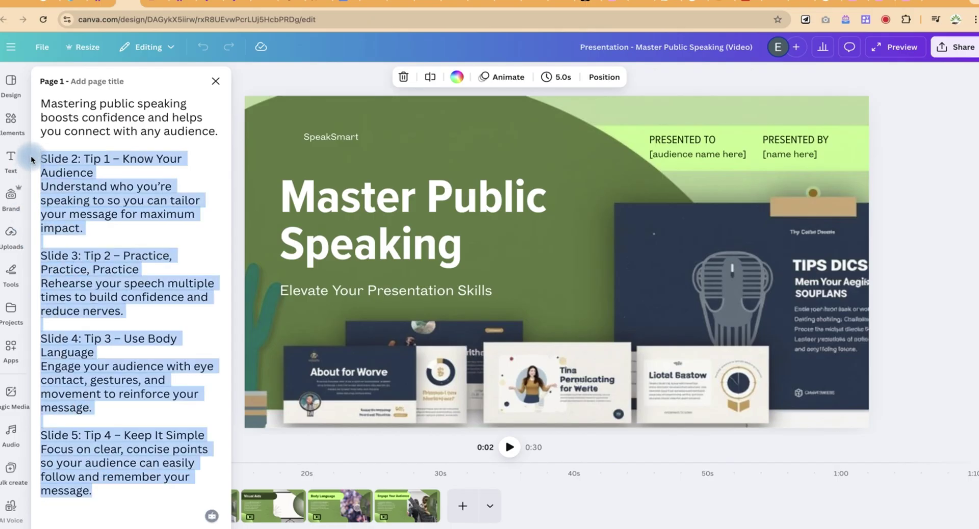
{"action": "key", "text": "BackSpace"}
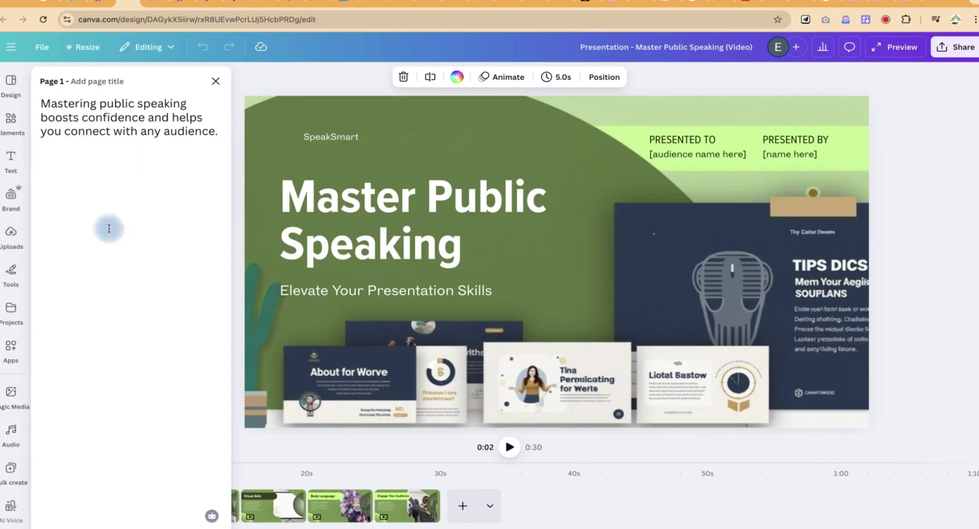
{"action": "left_click", "coordinate": [251, 460]}
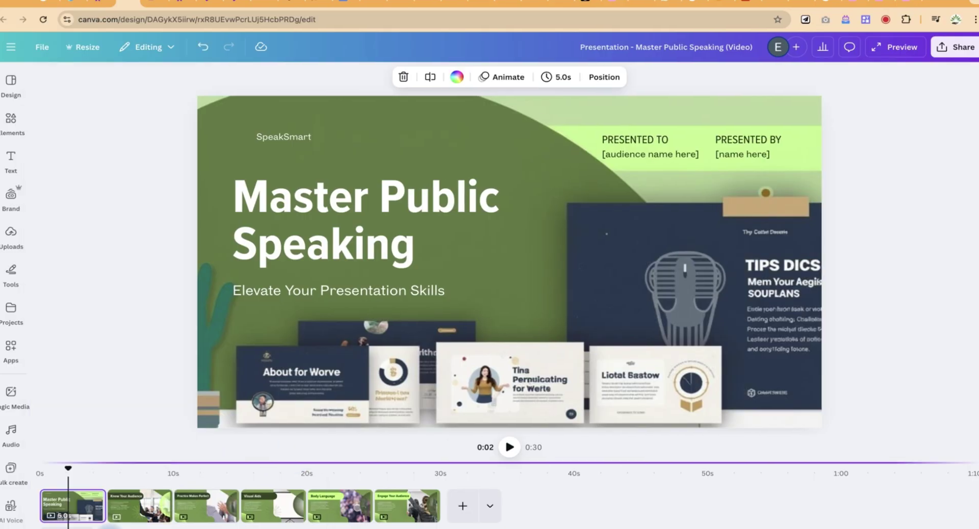
In the AI Voice tool, paste the script and trim it to only the Know Your Audience tip.
{"action": "left_click", "coordinate": [12, 396]}
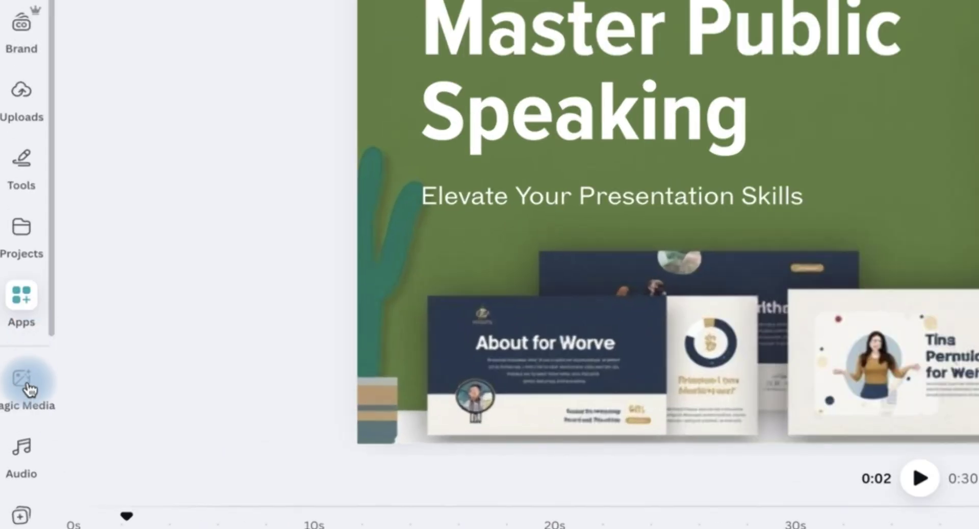
{"action": "left_click", "coordinate": [10, 430]}
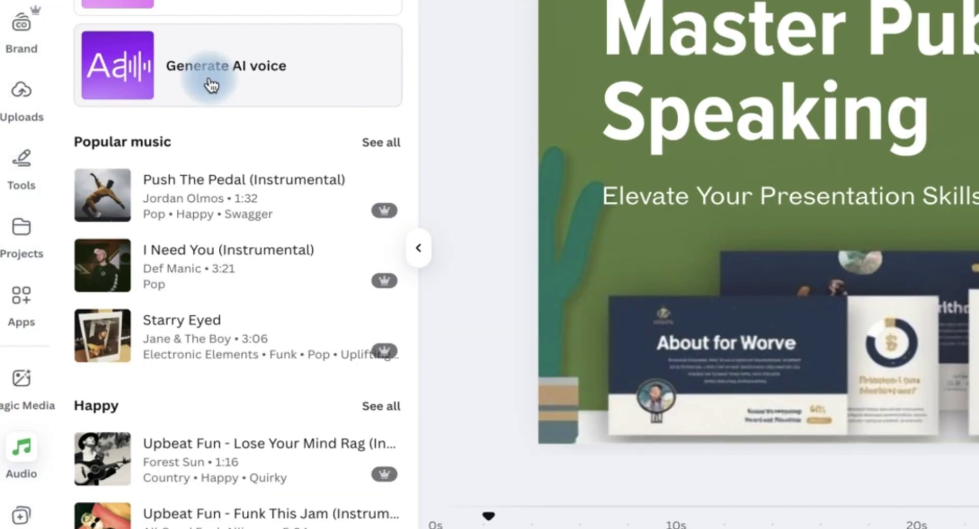
{"action": "left_click", "coordinate": [243, 80]}
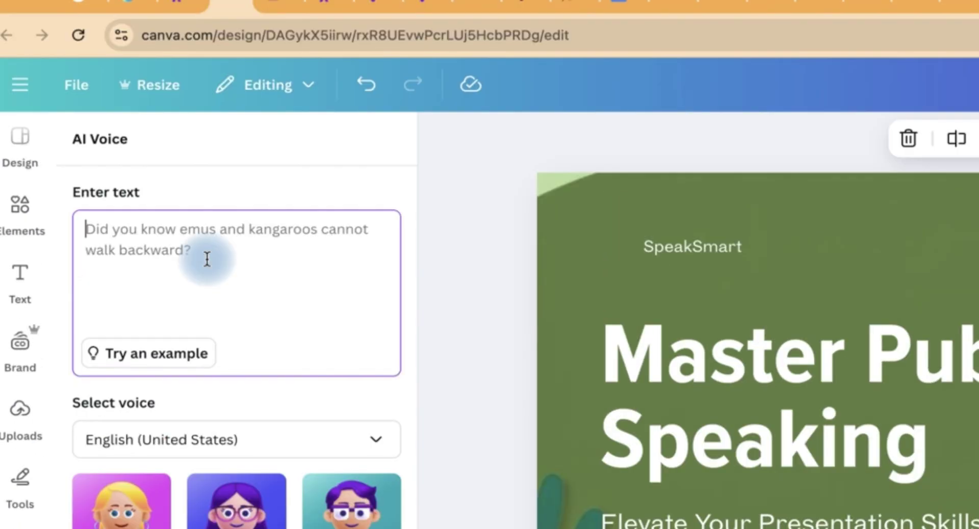
{"action": "key", "text": "ctrl+v"}
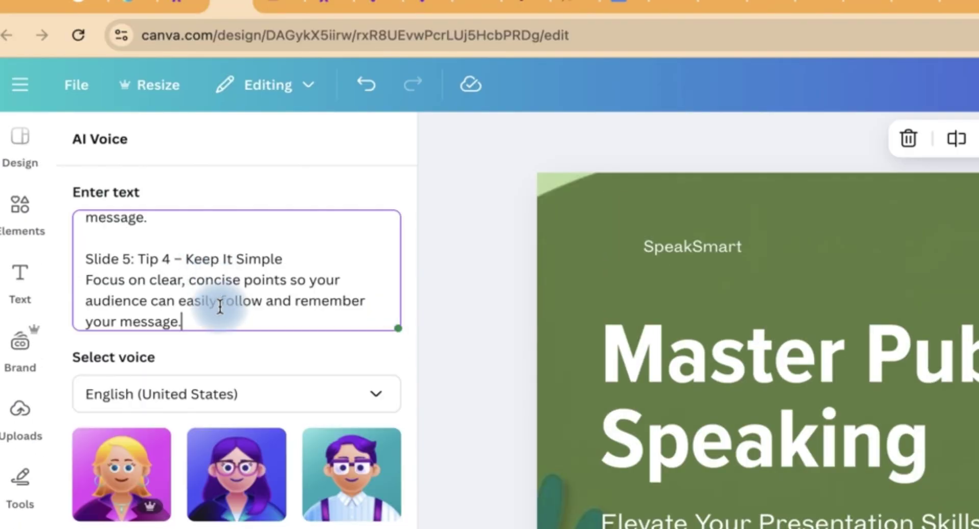
{"action": "scroll", "coordinate": [220, 306], "scroll_direction": "up", "scroll_amount": 3}
{"action": "scroll", "coordinate": [220, 306], "scroll_direction": "up", "scroll_amount": 3}
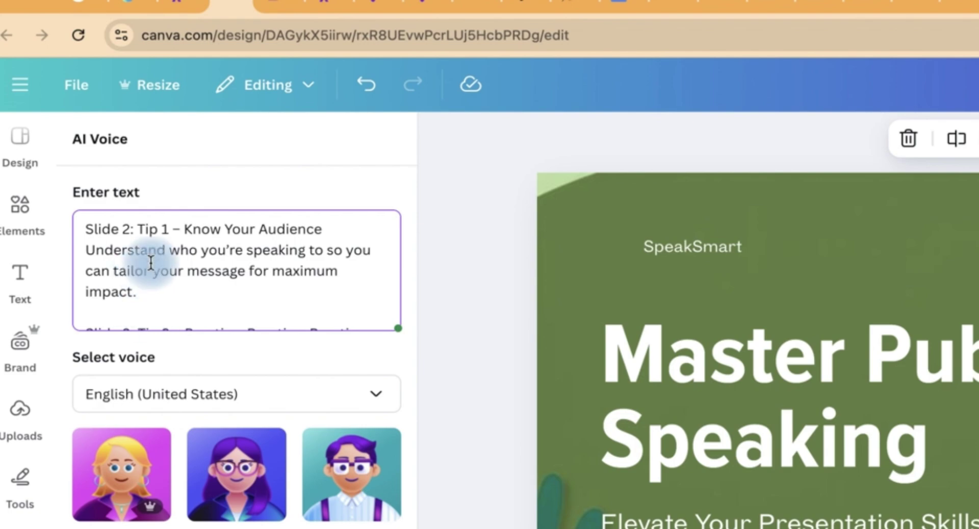
{"action": "key", "text": "BackSpace"}
{"action": "key", "text": "BackSpace"}
{"action": "key", "text": "BackSpace"}
{"action": "key", "text": "BackSpace"}
{"action": "key", "text": "BackSpace"}
{"action": "key", "text": "BackSpace"}
{"action": "key", "text": "BackSpace"}
{"action": "key", "text": "BackSpace"}
{"action": "key", "text": "BackSpace"}
{"action": "key", "text": "BackSpace"}
{"action": "key", "text": "BackSpace"}
{"action": "key", "text": "BackSpace"}
{"action": "key", "text": "BackSpace"}
{"action": "key", "text": "BackSpace"}
{"action": "key", "text": "BackSpace"}
{"action": "key", "text": "BackSpace"}
{"action": "key", "text": "BackSpace"}
{"action": "left_click", "coordinate": [175, 309]}
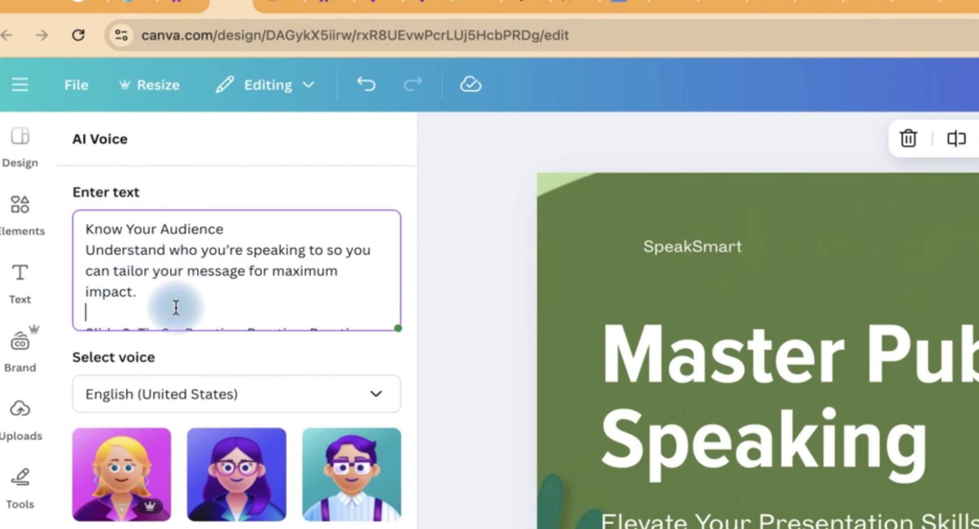
{"action": "key", "text": "ctrl+shift+End"}
{"action": "key", "text": "BackSpace"}
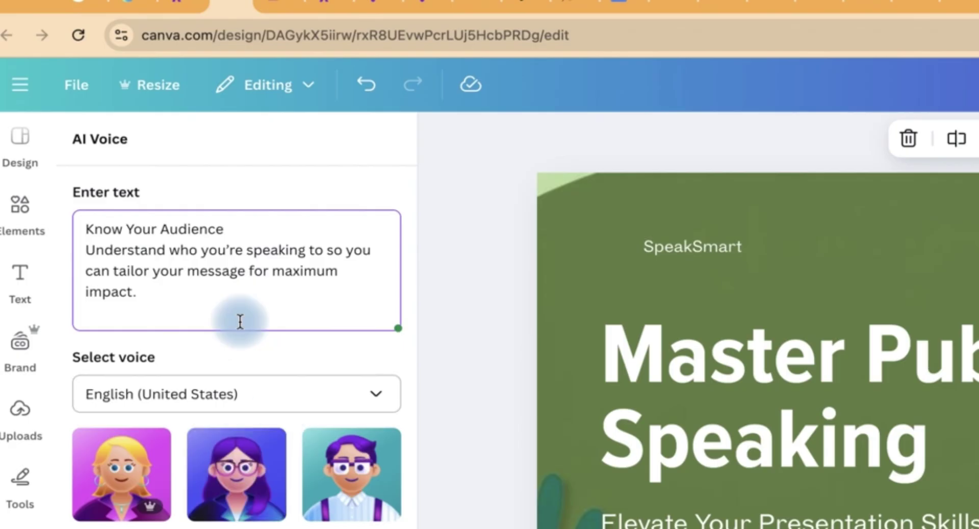
{"action": "left_click", "coordinate": [135, 405]}
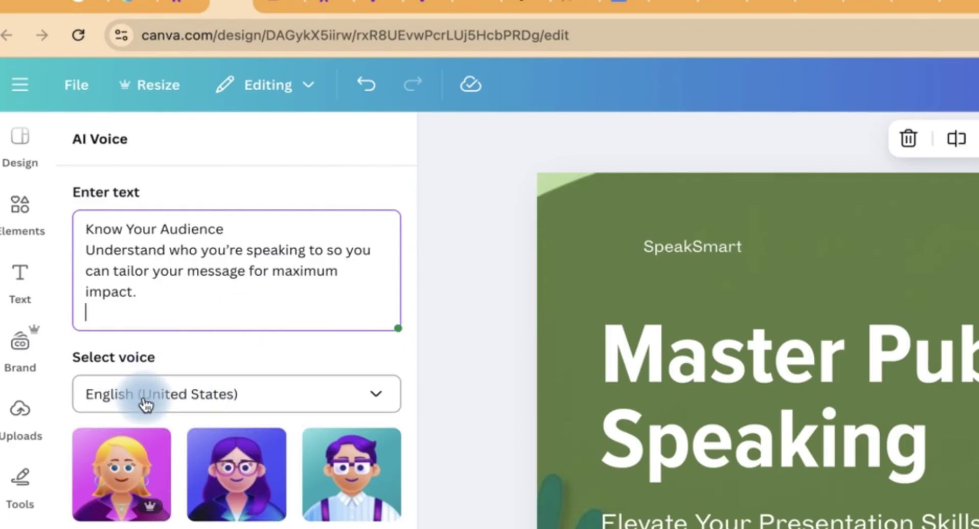
Preview the Carol voice, then generate the voiceover in Richard's voice.
{"action": "left_click", "coordinate": [121, 479]}
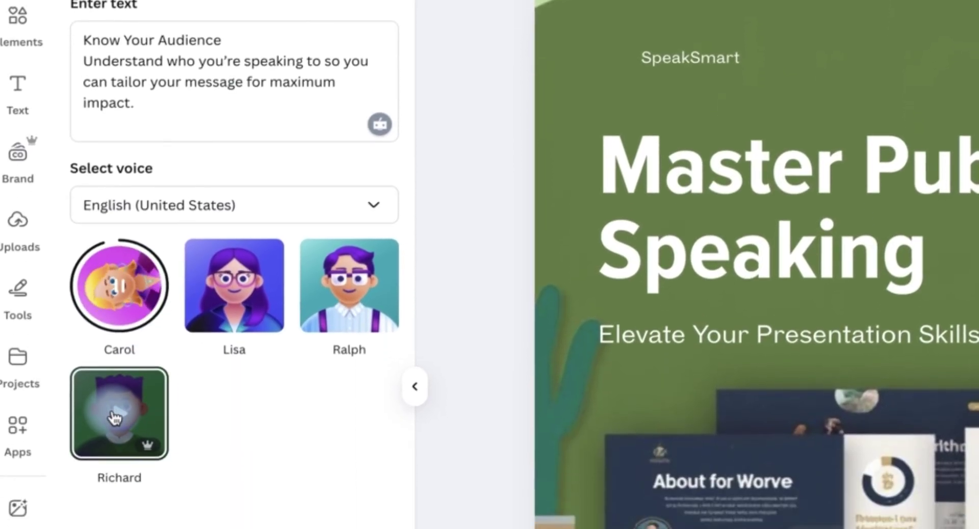
{"action": "left_click", "coordinate": [122, 520]}
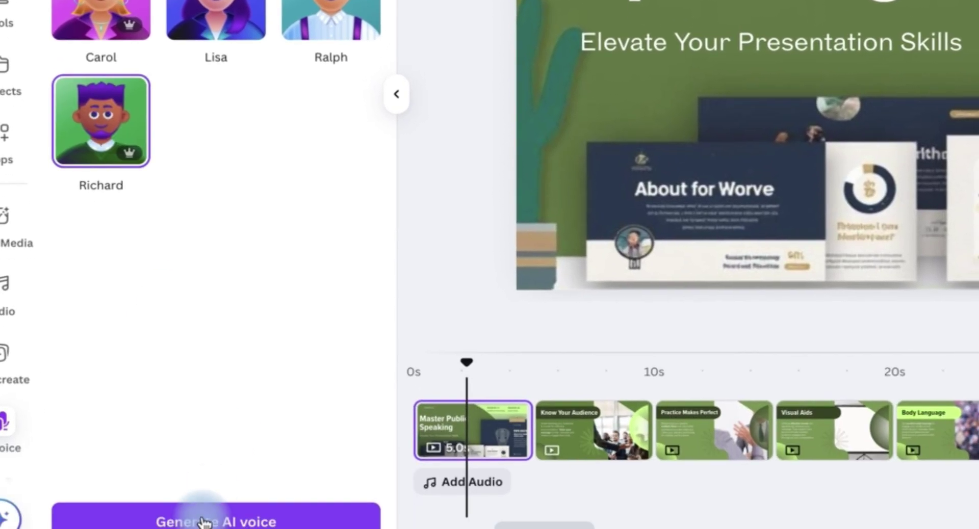
{"action": "left_click", "coordinate": [202, 521]}
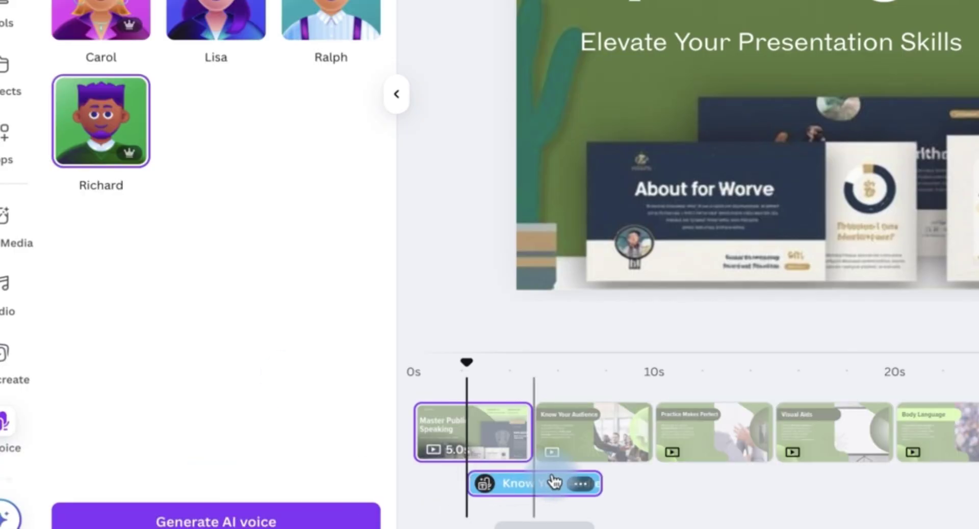
Move the Richard voice clip to start at 0s on the timeline.
{"action": "left_click_drag", "start_coordinate": [534, 493], "coordinate": [458, 497]}
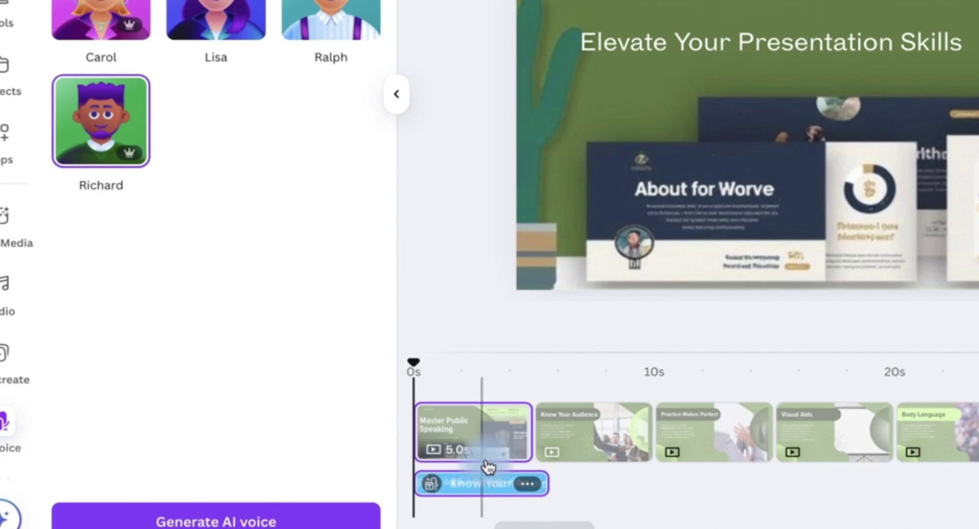
{"action": "left_click", "coordinate": [479, 433]}
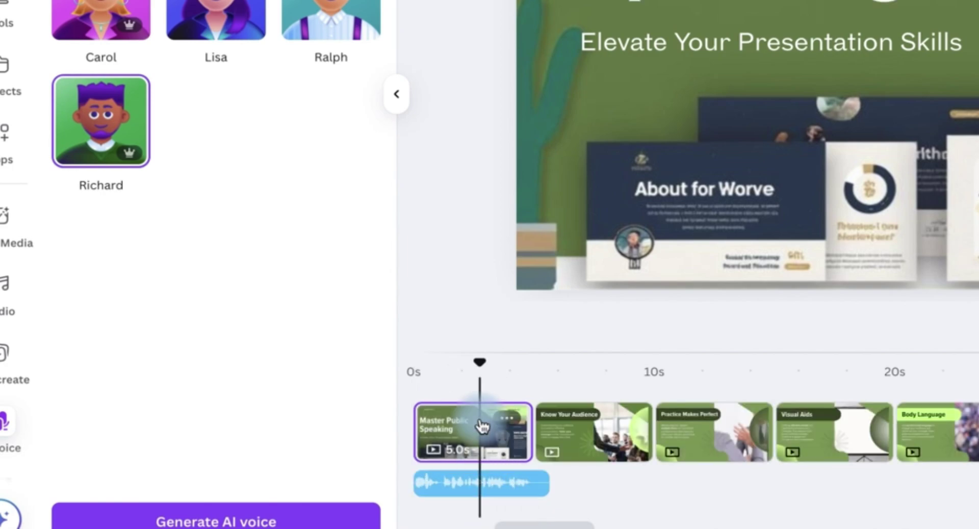
{"action": "left_click", "coordinate": [493, 487]}
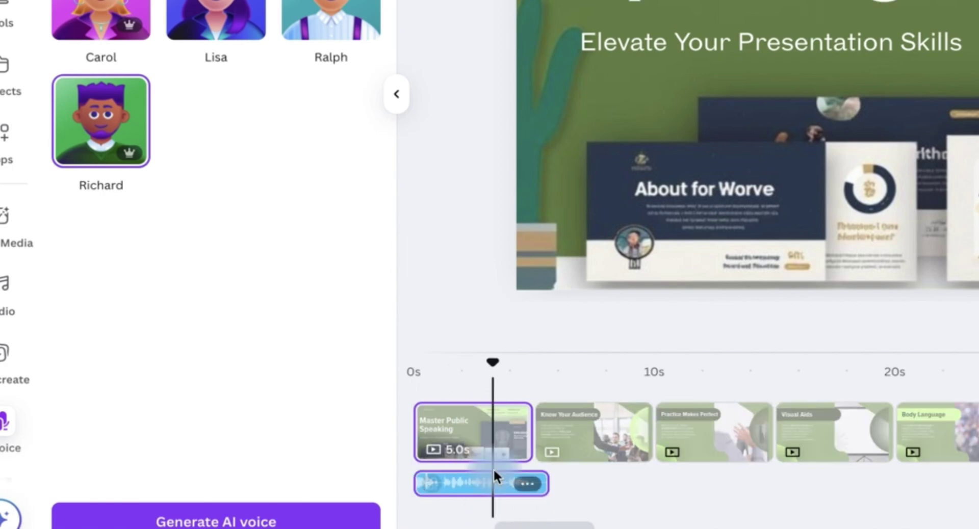
{"action": "left_click", "coordinate": [466, 433]}
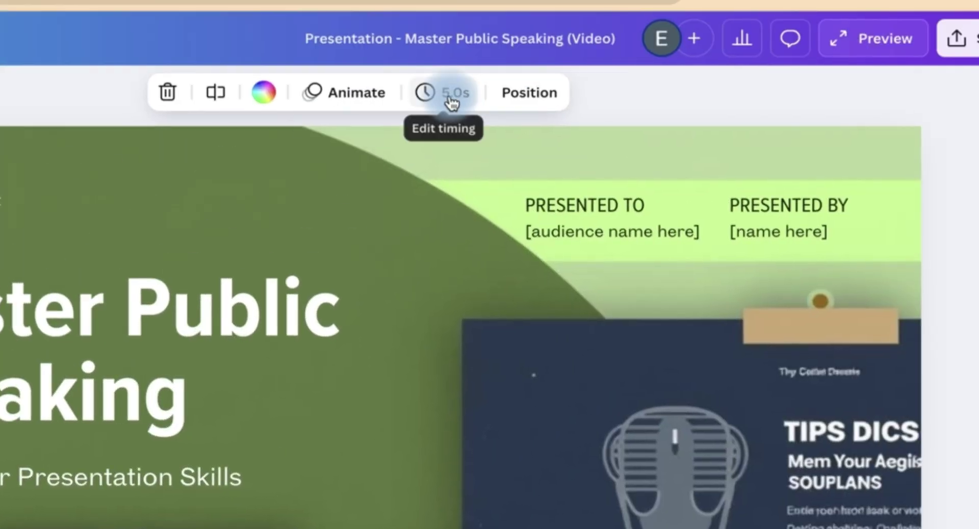
Set the first page's duration to 6.0 seconds.
{"action": "left_click", "coordinate": [452, 99]}
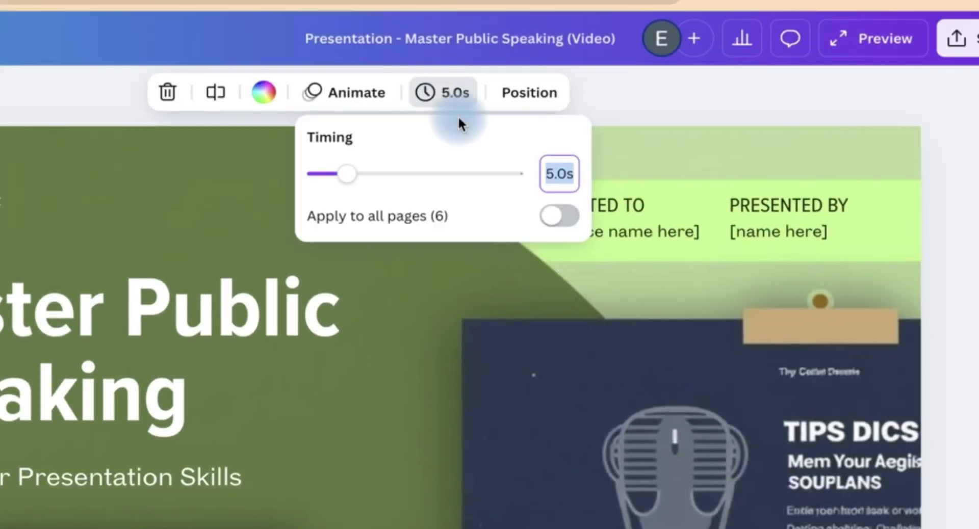
{"action": "type", "text": "6"}
{"action": "key", "text": "Return"}
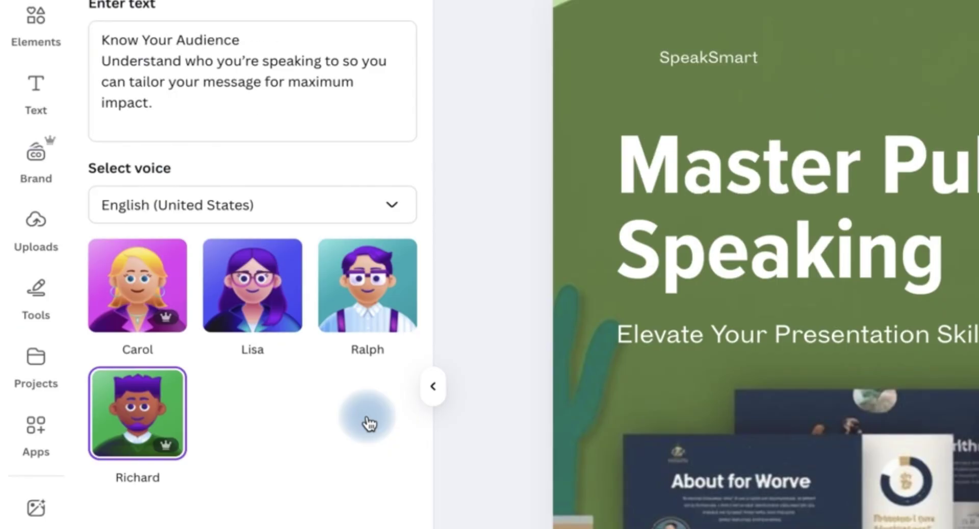
Replace the AI Voice script with the Know Your Audience body text and generate the Richard voiceover.
{"action": "left_click", "coordinate": [230, 103]}
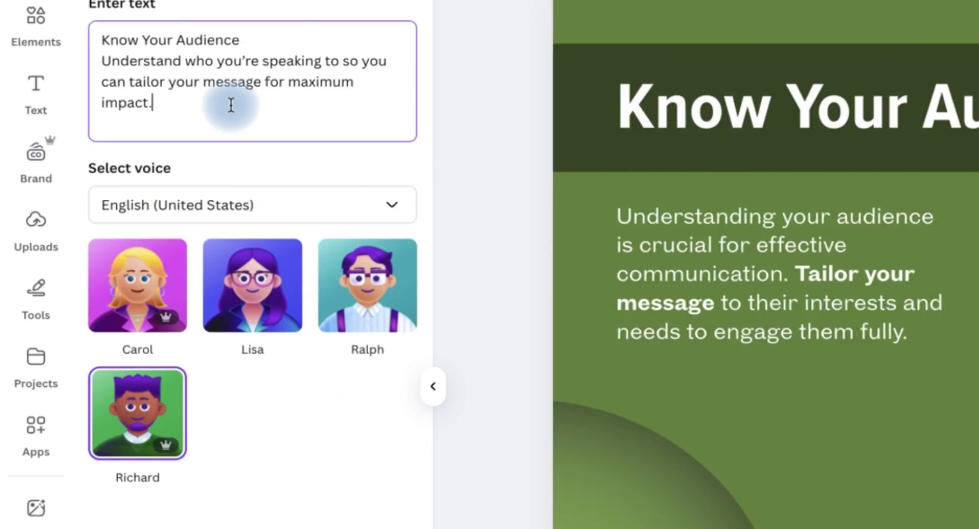
{"action": "triple_click", "coordinate": [231, 105]}
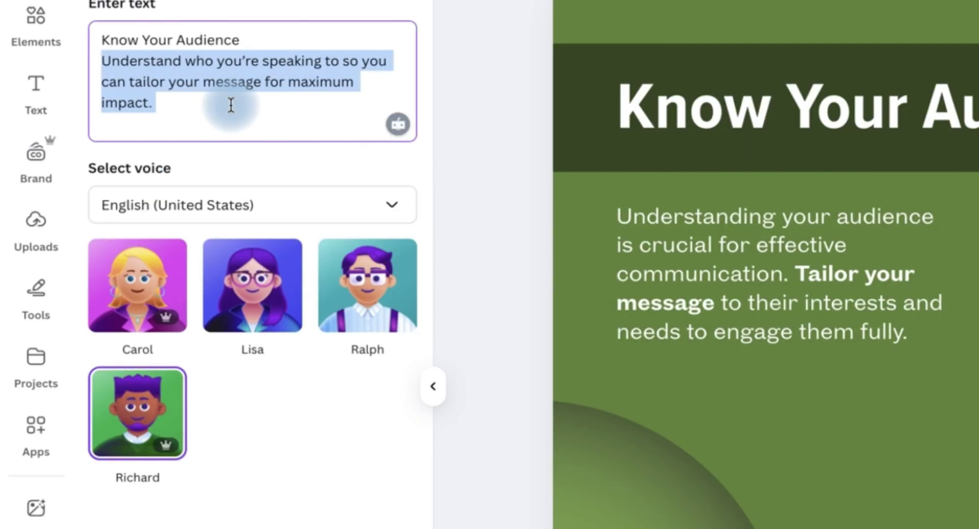
{"action": "type", "text": "Understanding your audience is crucial for effective communication. Tailor your message to their interests and needs to engage them fully."}
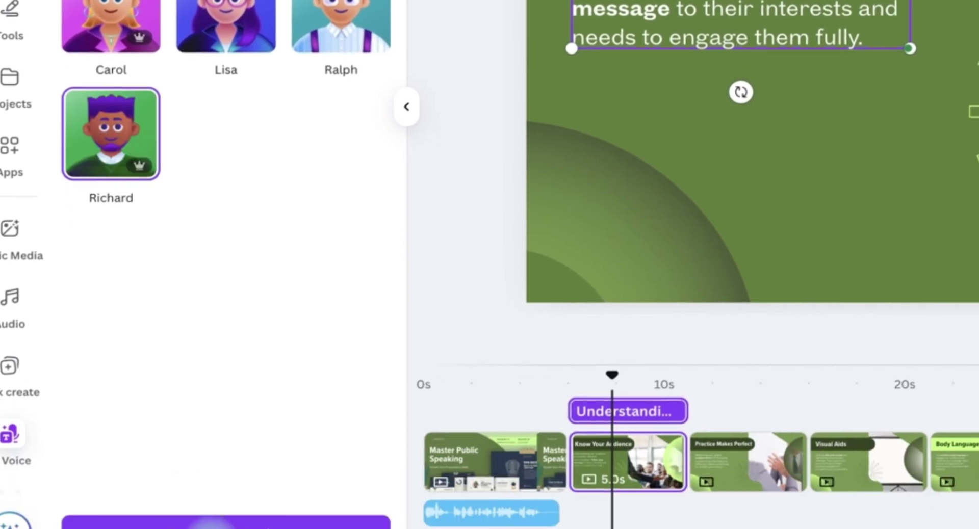
{"action": "left_click", "coordinate": [211, 523]}
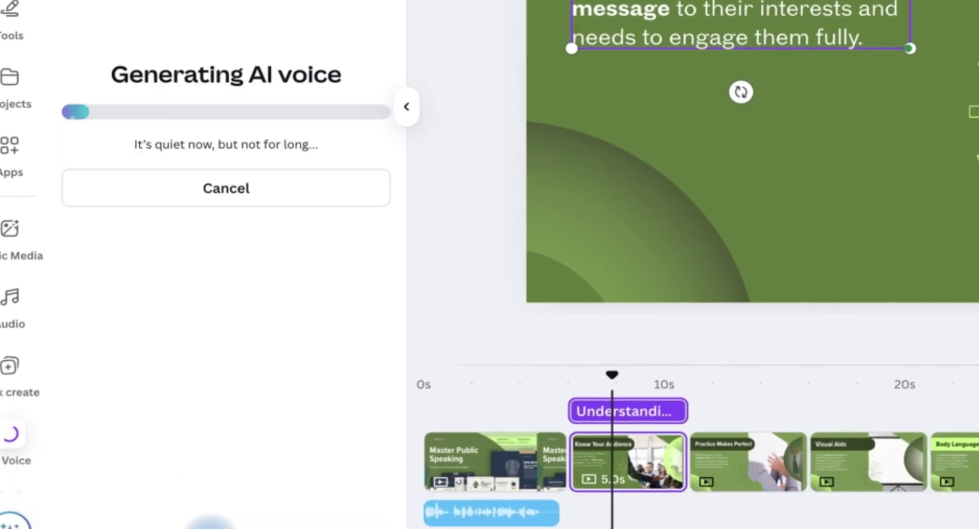
Move the new clip right after the first voice clip and lengthen page 2 to 7.3 seconds.
{"action": "left_click_drag", "start_coordinate": [712, 502], "coordinate": [662, 499]}
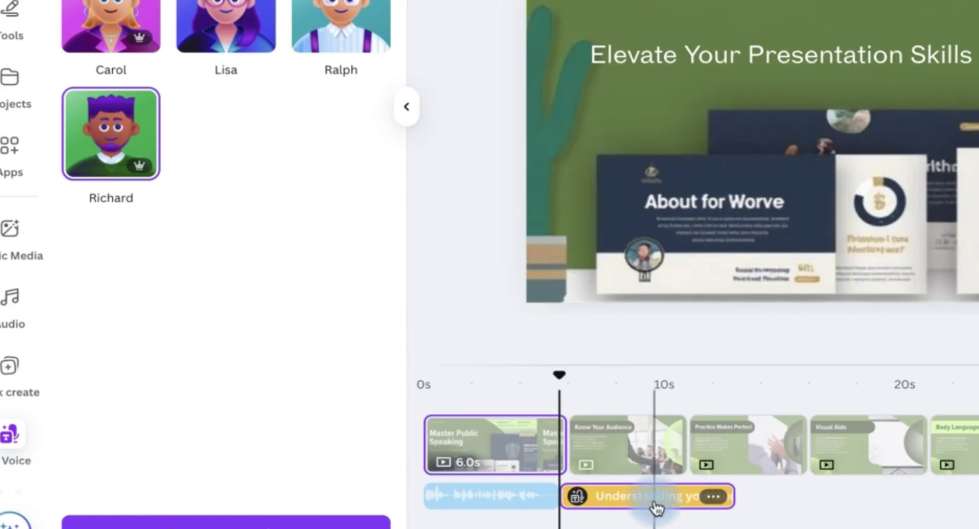
{"action": "left_click", "coordinate": [615, 437]}
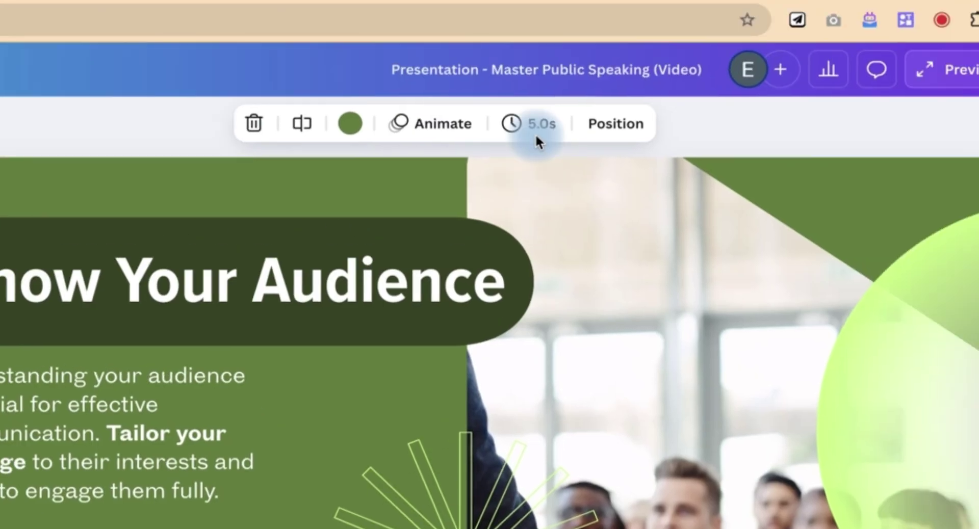
{"action": "left_click", "coordinate": [531, 124]}
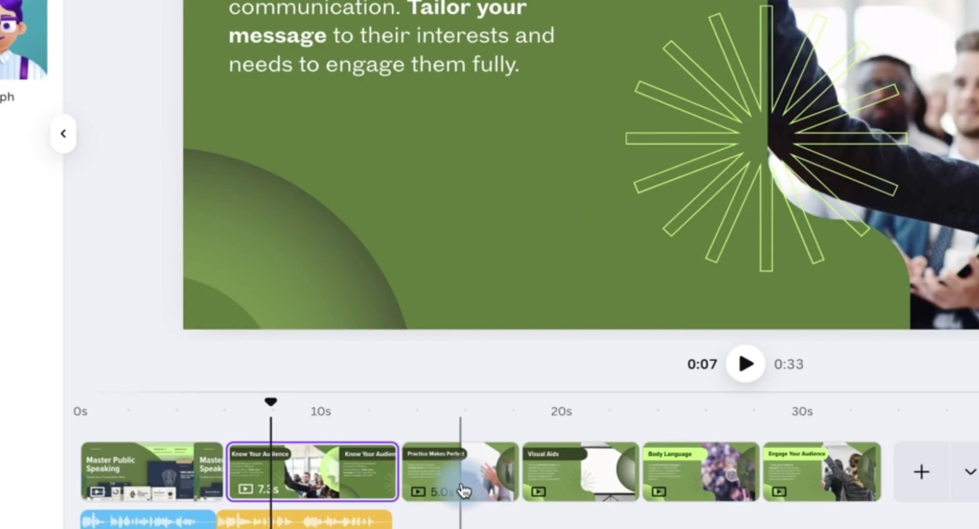
Generate a Richard voiceover for Practice Makes Perfect and place it at 12.9s after the previous clip.
{"action": "left_click", "coordinate": [460, 489]}
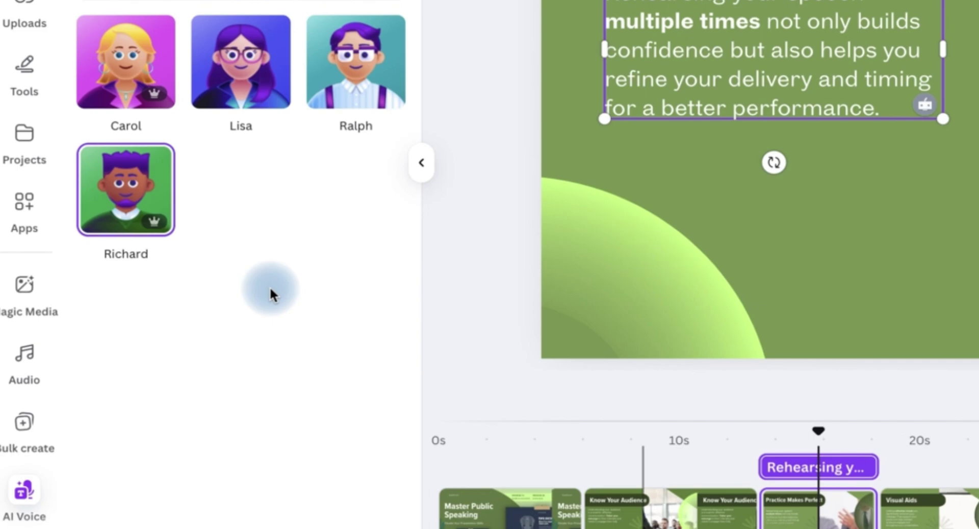
{"action": "mouse_move", "coordinate": [127, 192]}
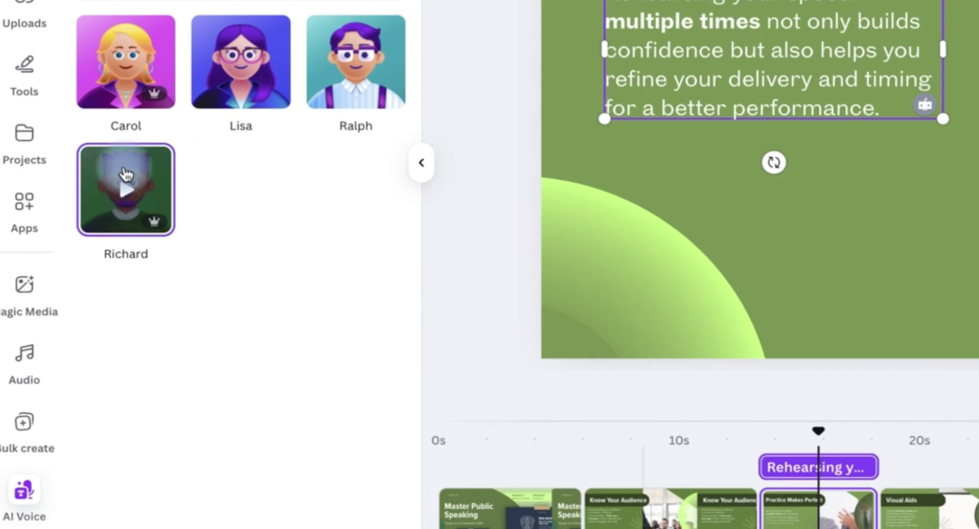
{"action": "left_click", "coordinate": [270, 525]}
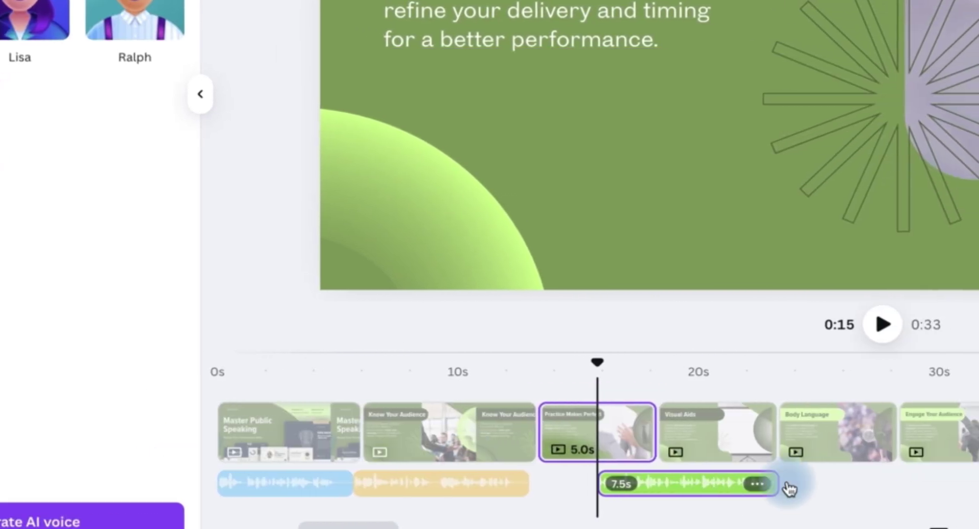
{"action": "left_click_drag", "start_coordinate": [636, 490], "coordinate": [568, 485]}
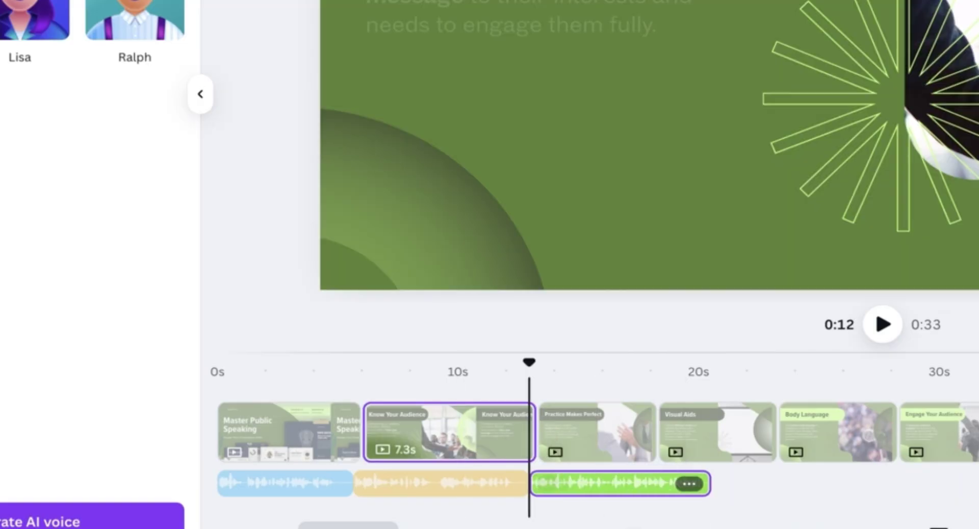
Set page 3's duration to 7.5 seconds.
{"action": "mouse_move", "coordinate": [621, 510]}
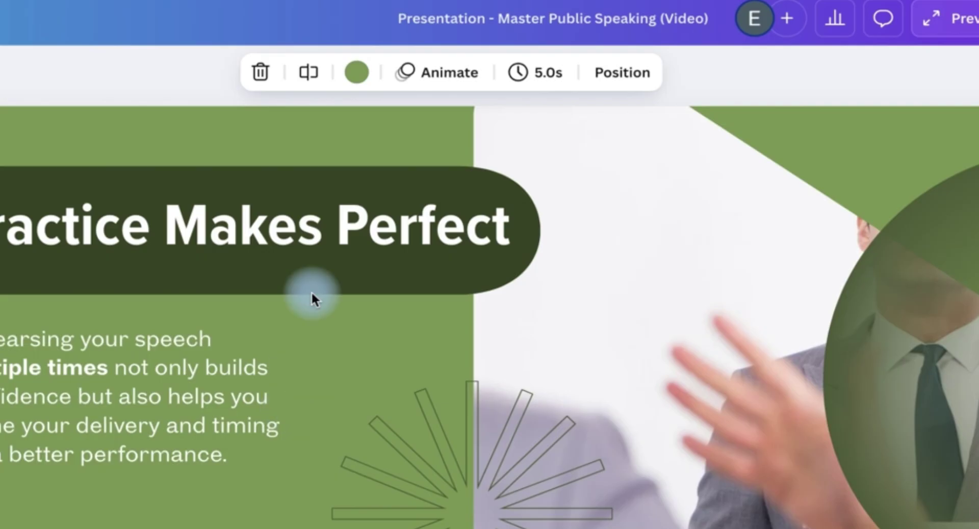
{"action": "left_click", "coordinate": [546, 73]}
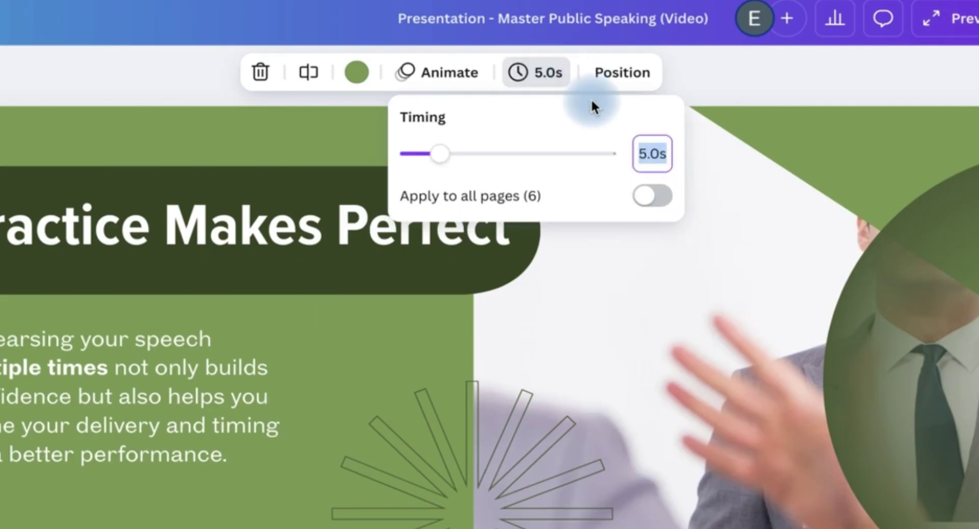
{"action": "type", "text": "7.5"}
{"action": "key", "text": "Return"}
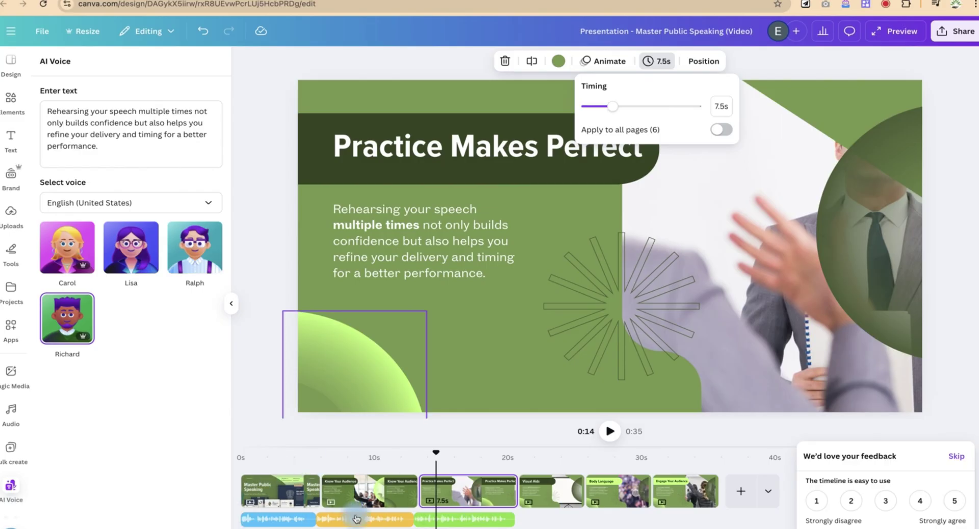
{"action": "left_click", "coordinate": [324, 458]}
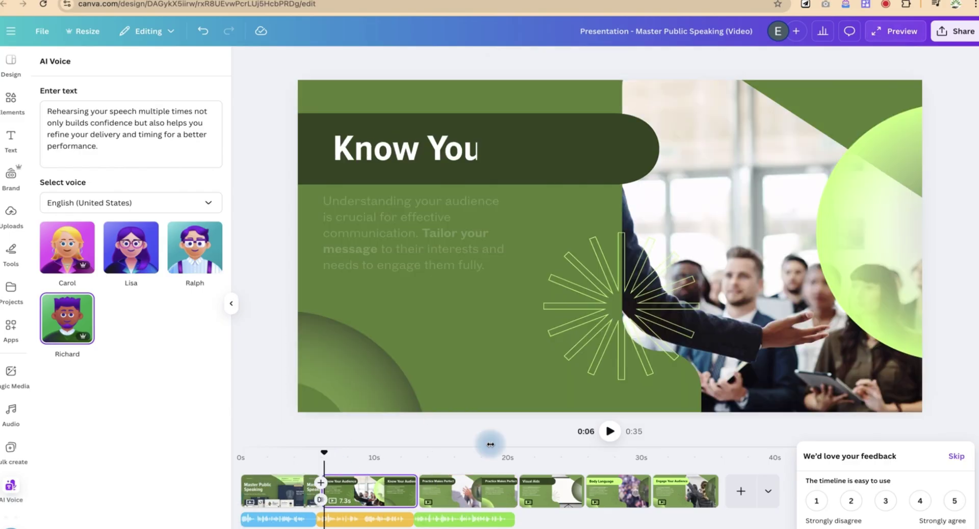
{"action": "left_click", "coordinate": [608, 433]}
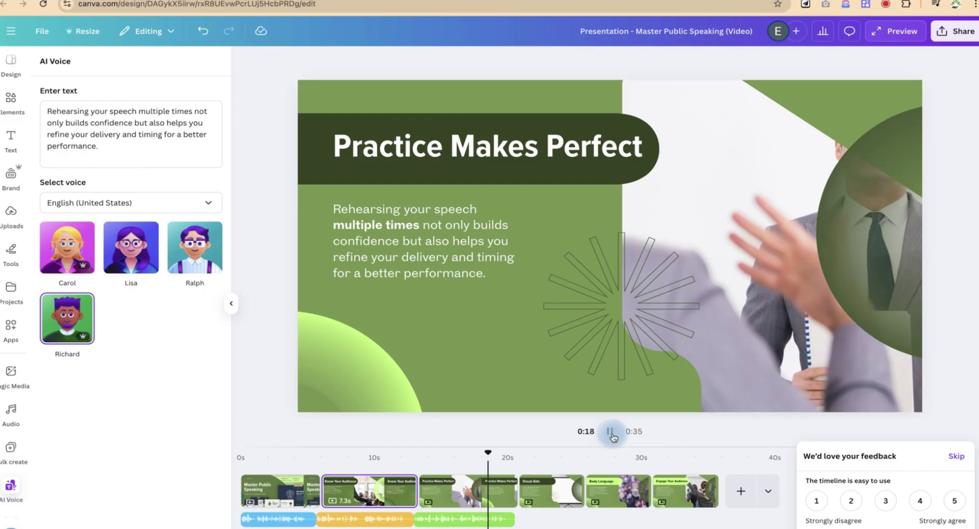
{"action": "left_click", "coordinate": [611, 433]}
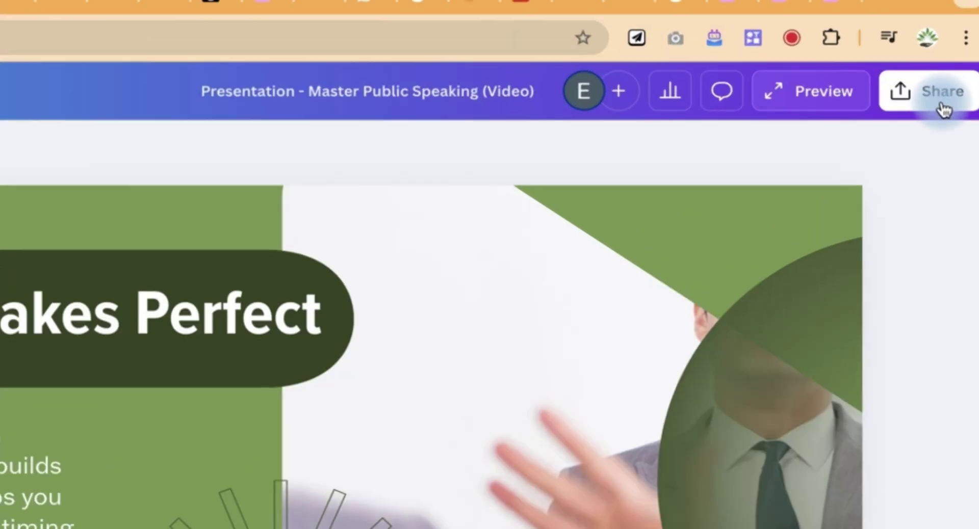
Download pages 1–6 as a 1080p MP4 video from the Share menu.
{"action": "left_click", "coordinate": [942, 93]}
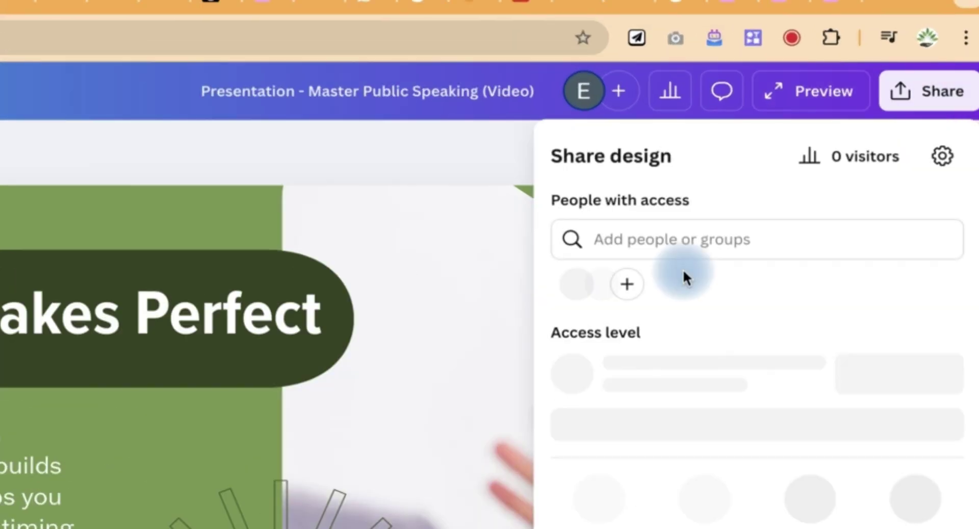
{"action": "left_click", "coordinate": [593, 516]}
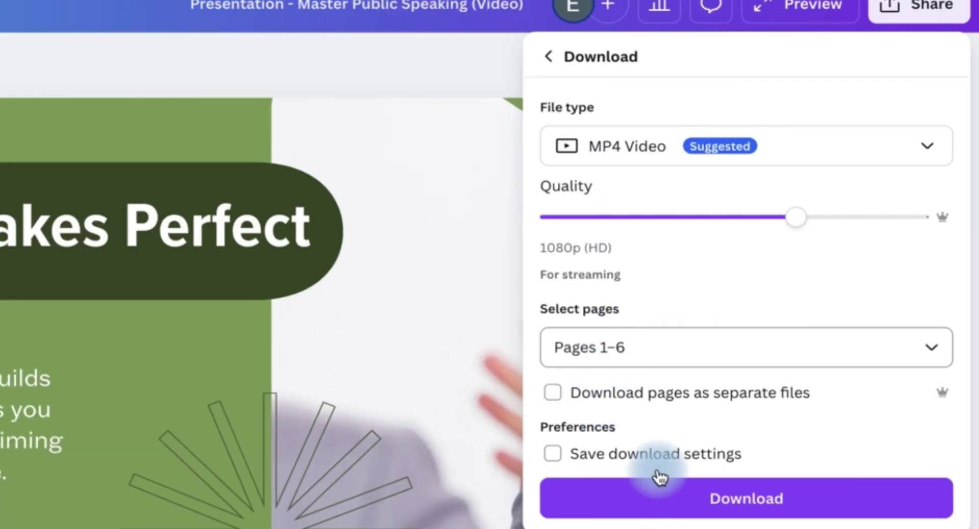
{"action": "left_click", "coordinate": [681, 499]}
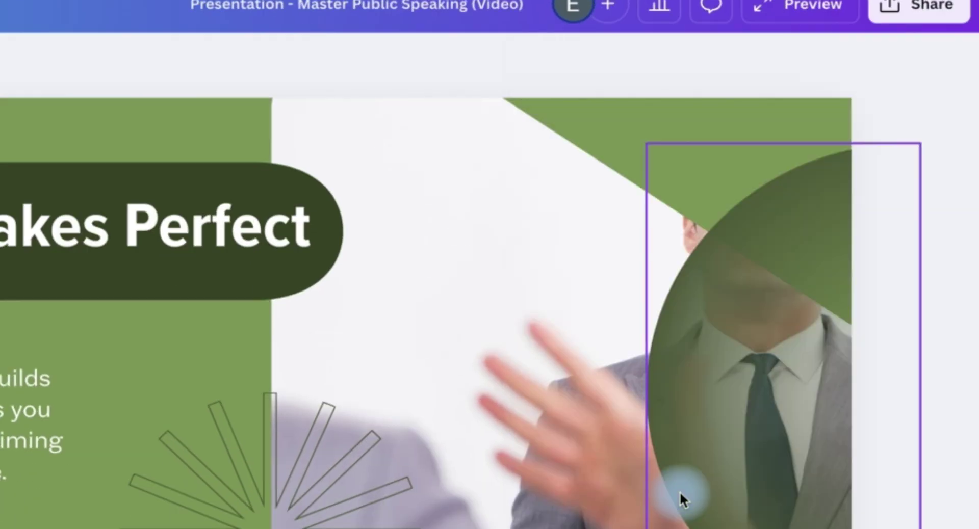